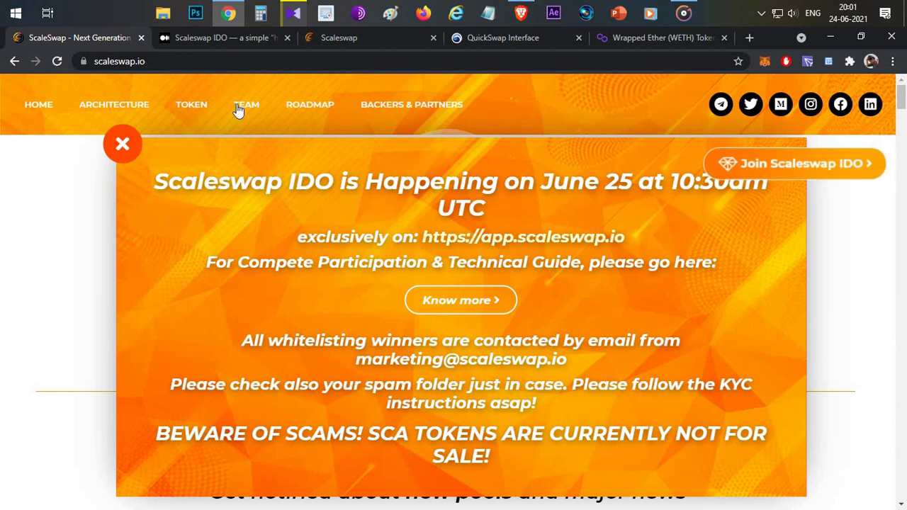
# - Review the Scaleswap launchpad page and the pool participation section of the Medium how-to guide
pyautogui.click(327, 39)
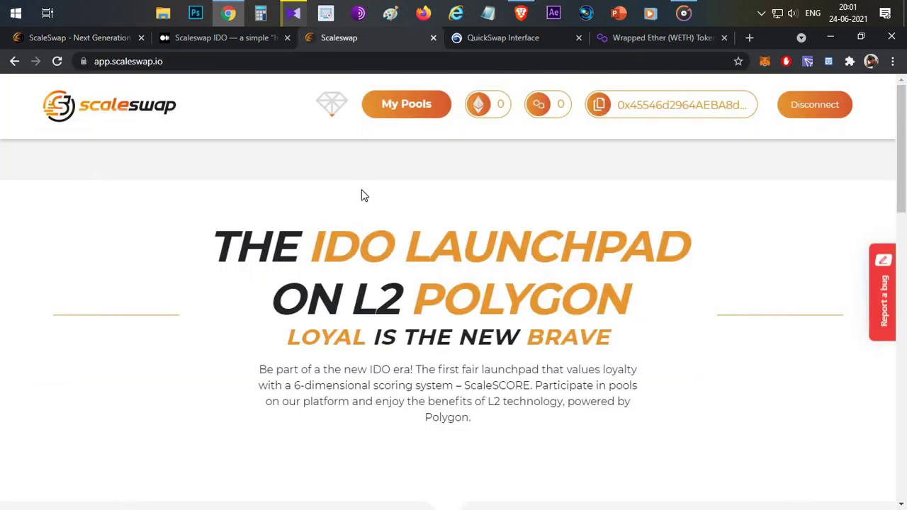
pyautogui.click(227, 39)
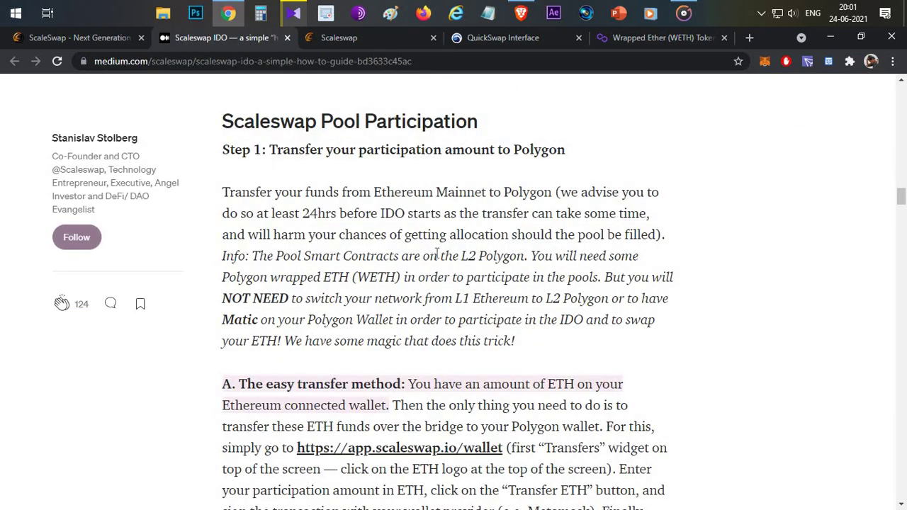
pyautogui.click(368, 40)
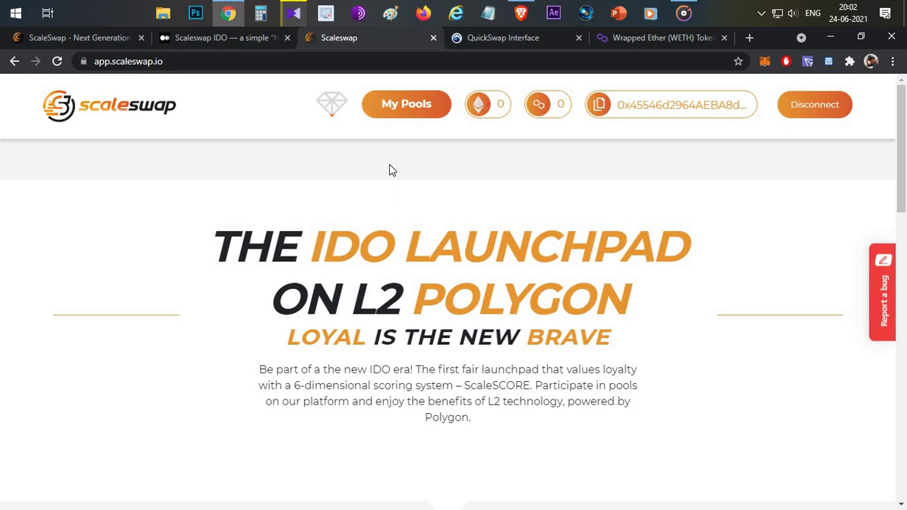
pyautogui.click(295, 12)
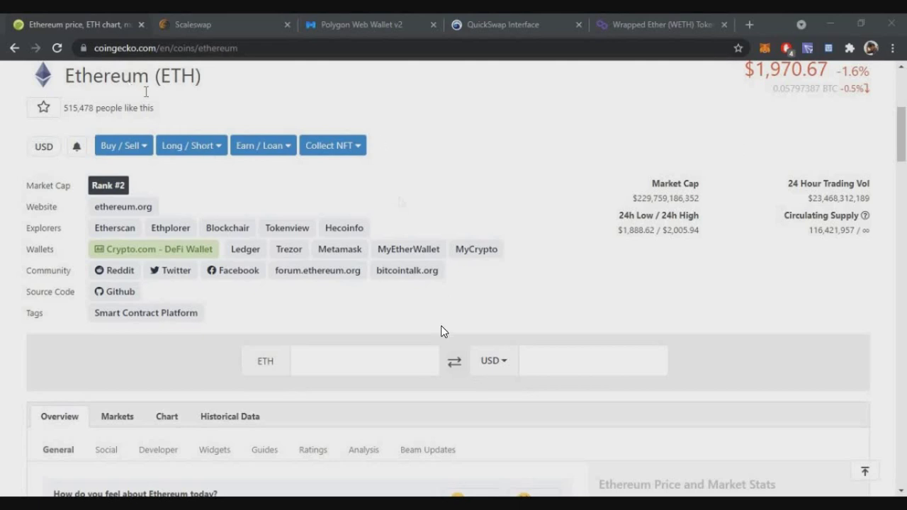
# - Convert 300 USD to ETH with the converter on CoinGecko's Ethereum page
pyautogui.click(594, 361)
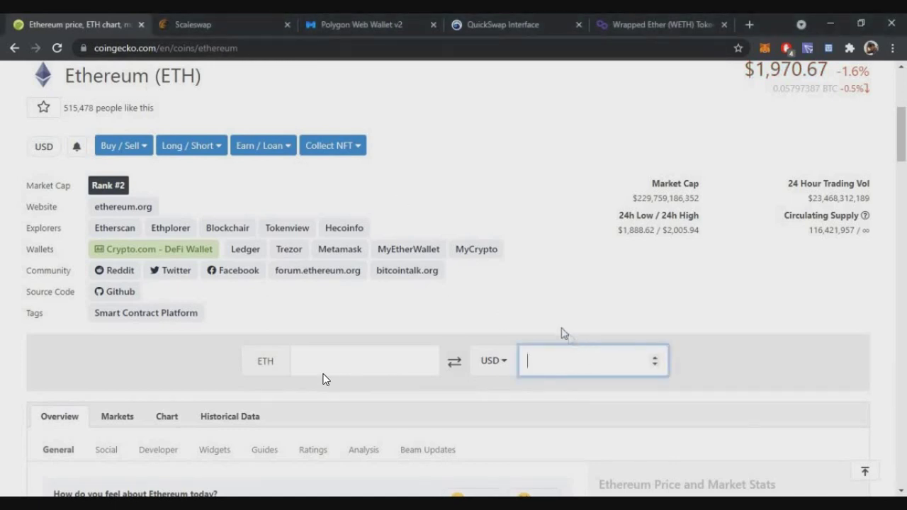
pyautogui.write('300')
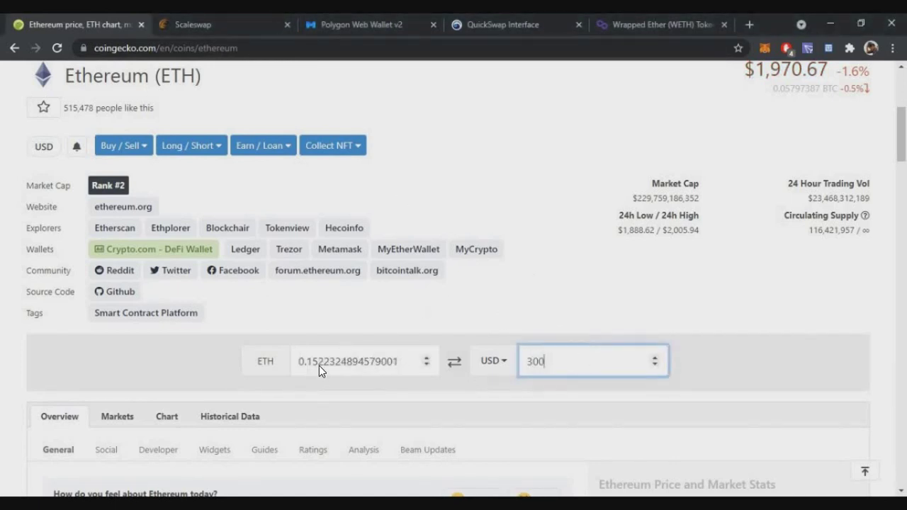
# - Open the Scaleswap wallet page and check which network MetaMask is set to
pyautogui.click(205, 24)
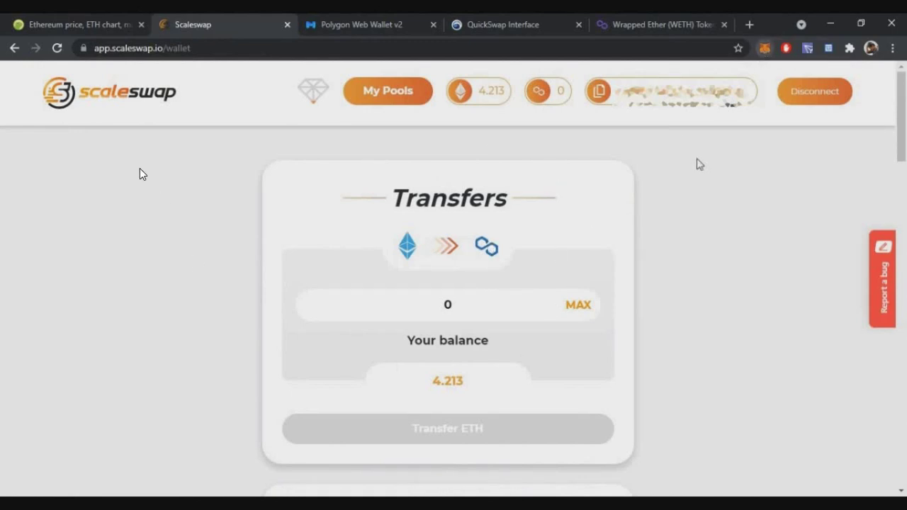
pyautogui.click(765, 48)
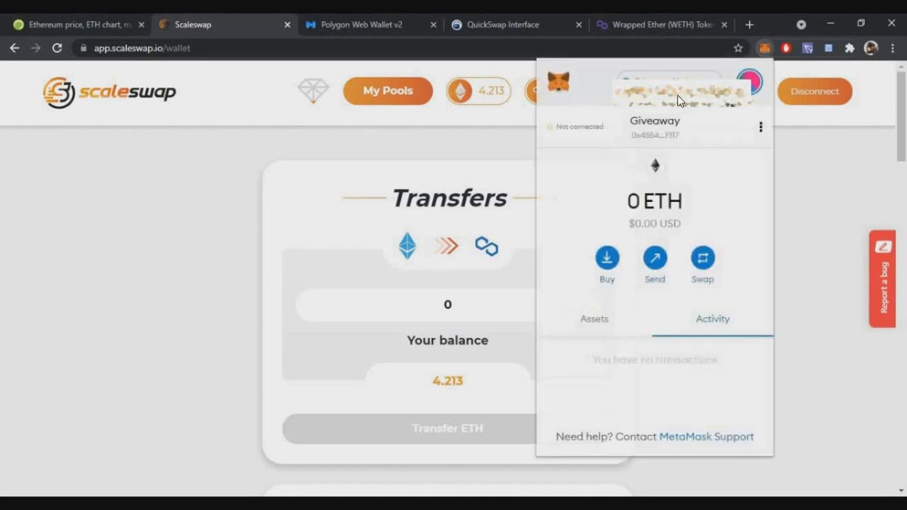
pyautogui.click(661, 84)
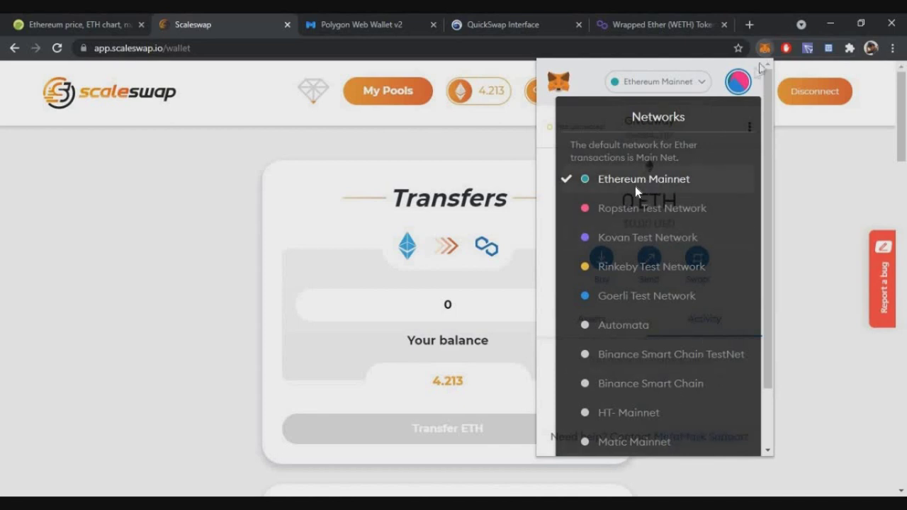
pyautogui.click(530, 122)
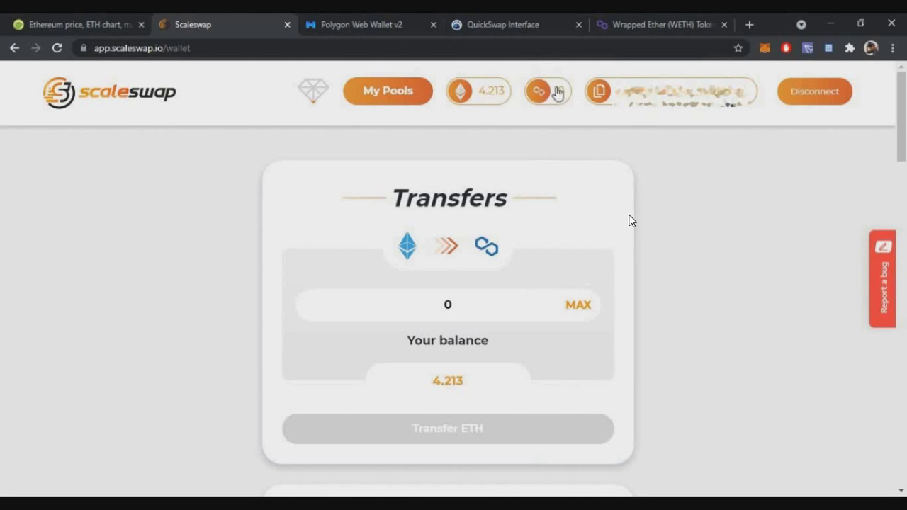
# - Try a 0.16 ETH transfer to Polygon on Scaleswap, rejecting the MetaMask transaction and resetting the amount to 0
pyautogui.click(459, 313)
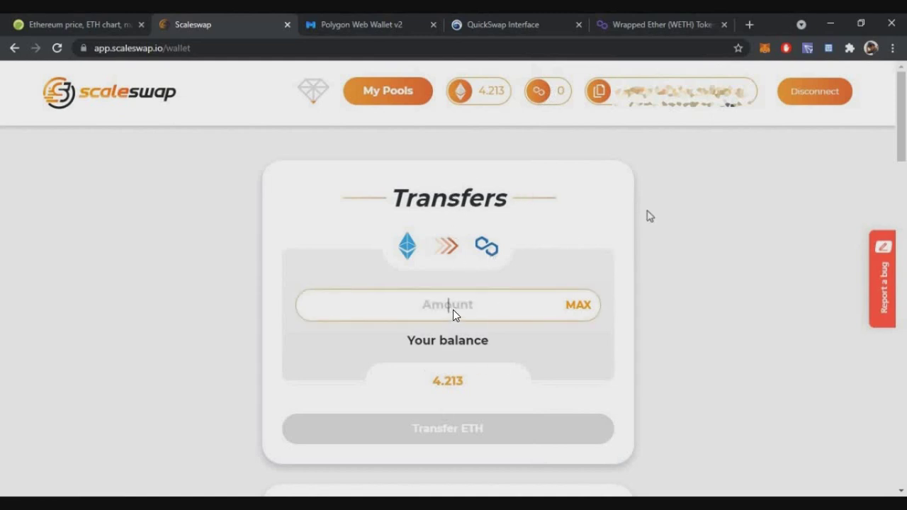
pyautogui.write('0.16')
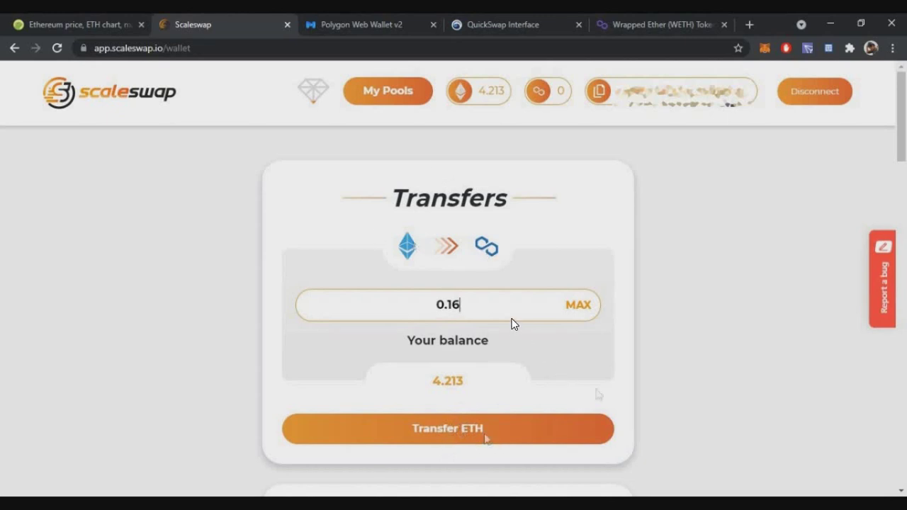
pyautogui.click(486, 434)
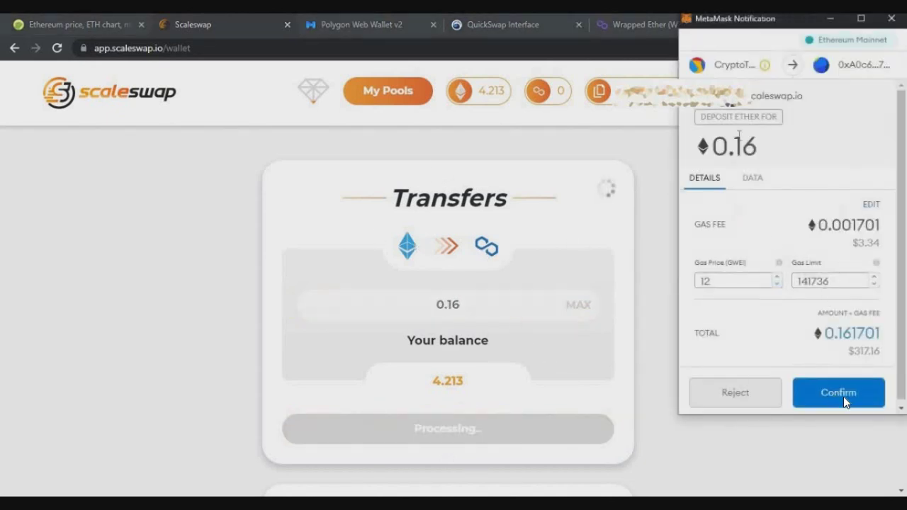
pyautogui.click(733, 395)
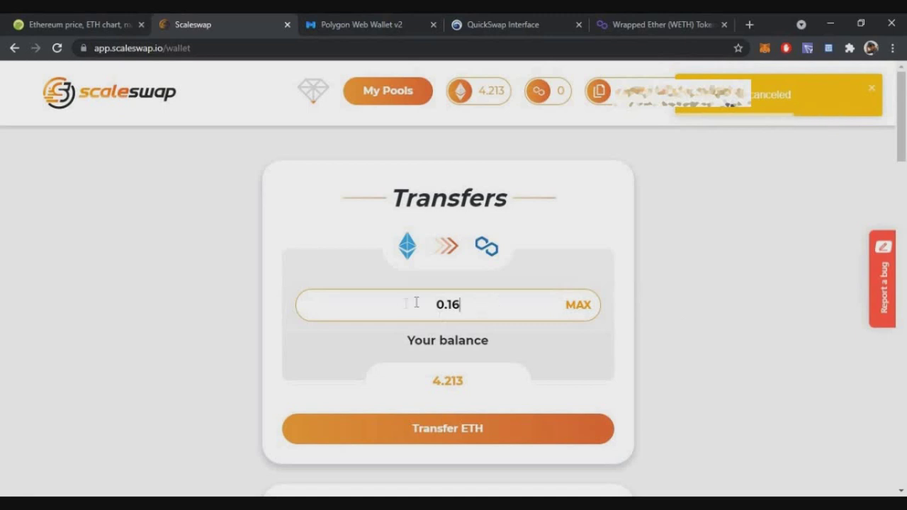
pyautogui.moveTo(418, 302); pyautogui.dragTo(468, 303)
pyautogui.write('0')
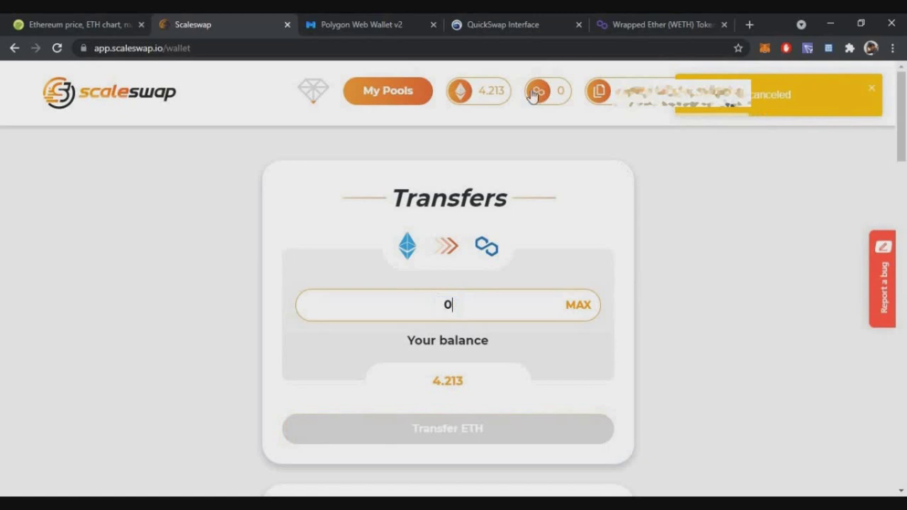
# - Open the Ether (PoS-WETH) deposit in the Polygon Web Wallet and enter 0.16 as the amount to bridge from Ethereum
pyautogui.click(360, 25)
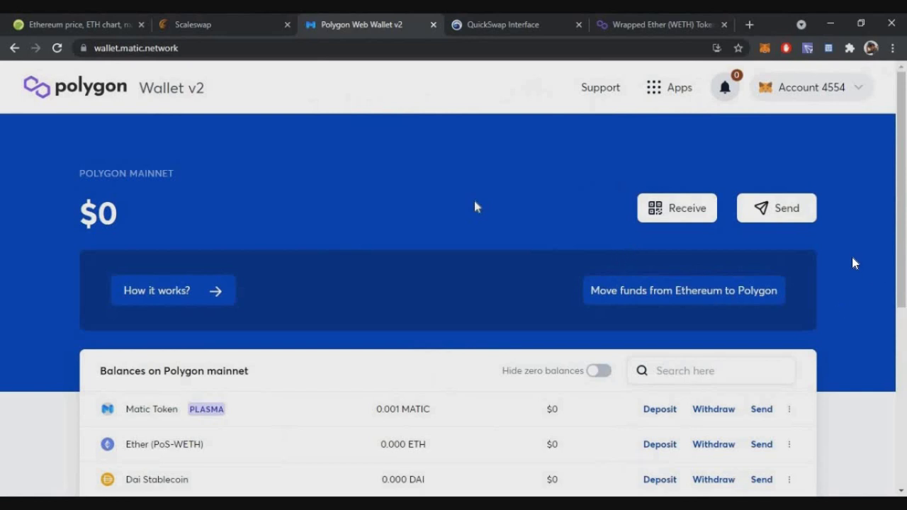
pyautogui.scroll(-3, 474, 198)
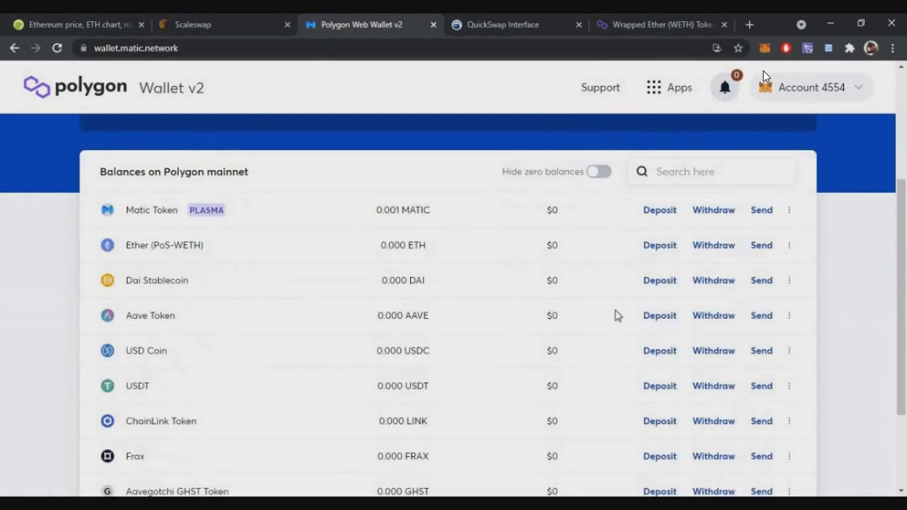
pyautogui.click(655, 246)
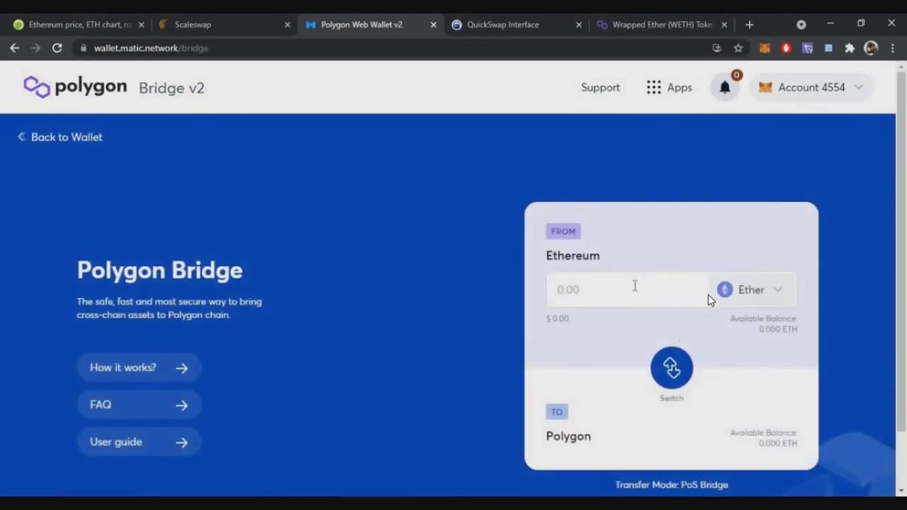
pyautogui.click(634, 287)
pyautogui.write('0.16')
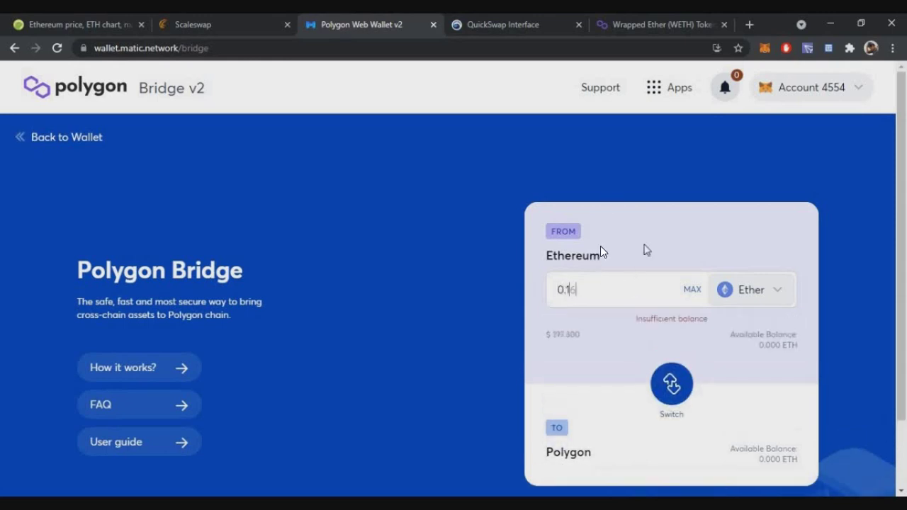
pyautogui.scroll(-2, 705, 405)
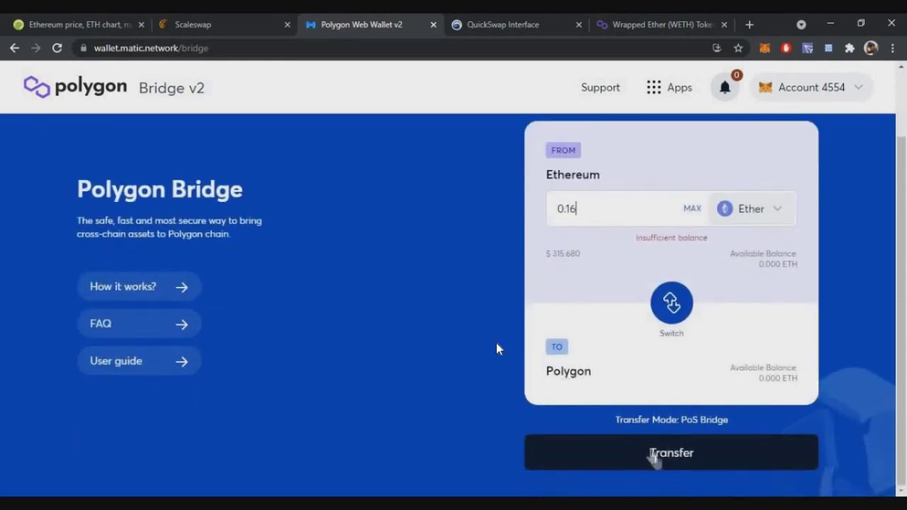
# - Go to QuickSwap and change the MetaMask network to Matic Mainnet
pyautogui.click(489, 37)
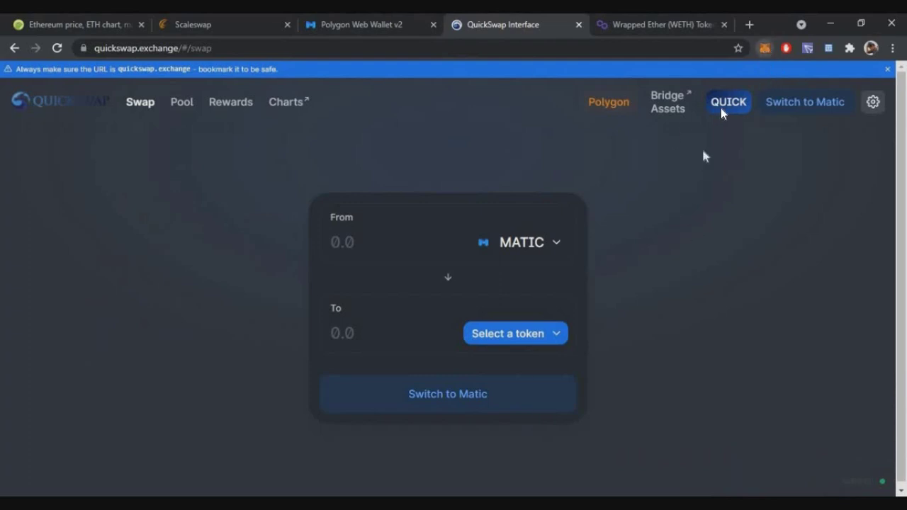
pyautogui.click(765, 48)
pyautogui.click(670, 81)
pyautogui.scroll(-2, 672, 303)
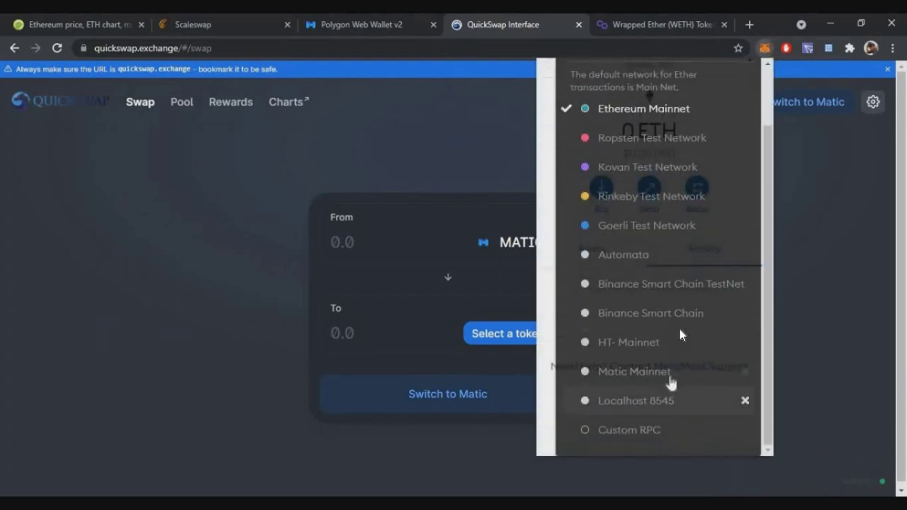
pyautogui.click(673, 370)
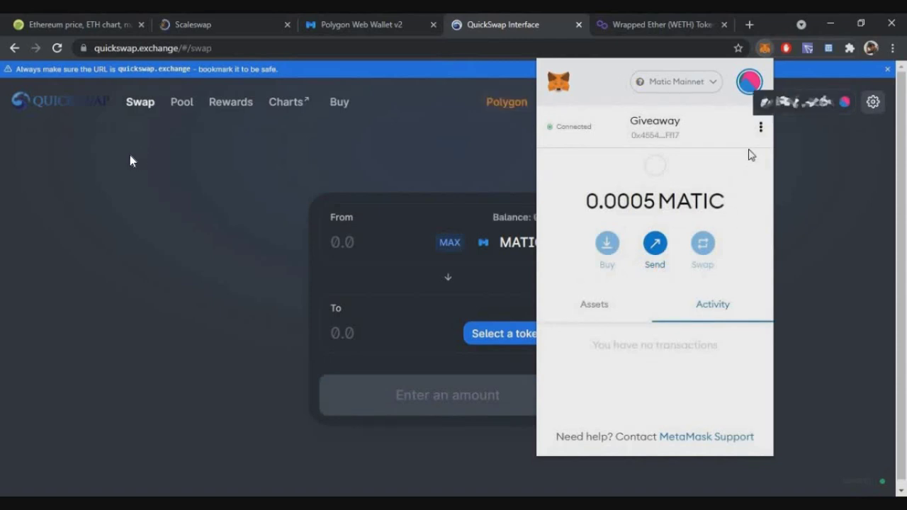
pyautogui.click(245, 146)
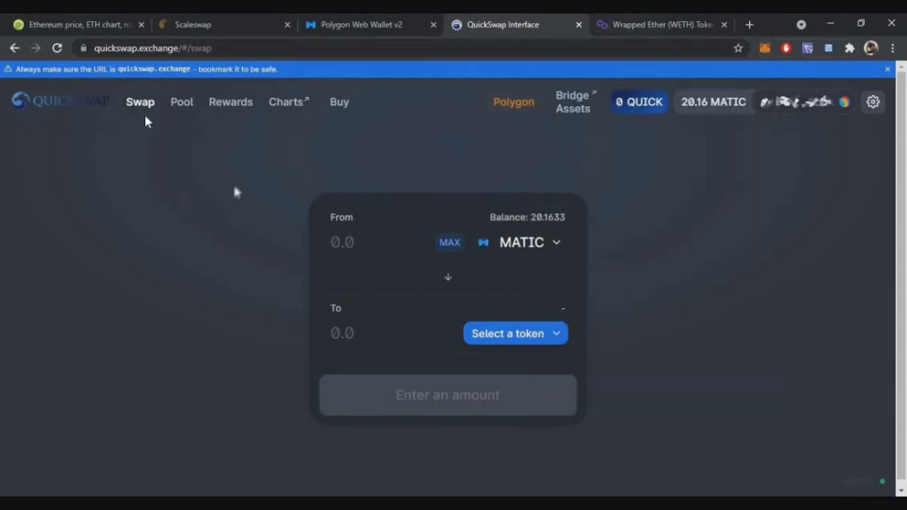
# - Copy the Wrapped Ether contract address from its Polygonscan token page
pyautogui.hotkey('ctrl', 'Tab')
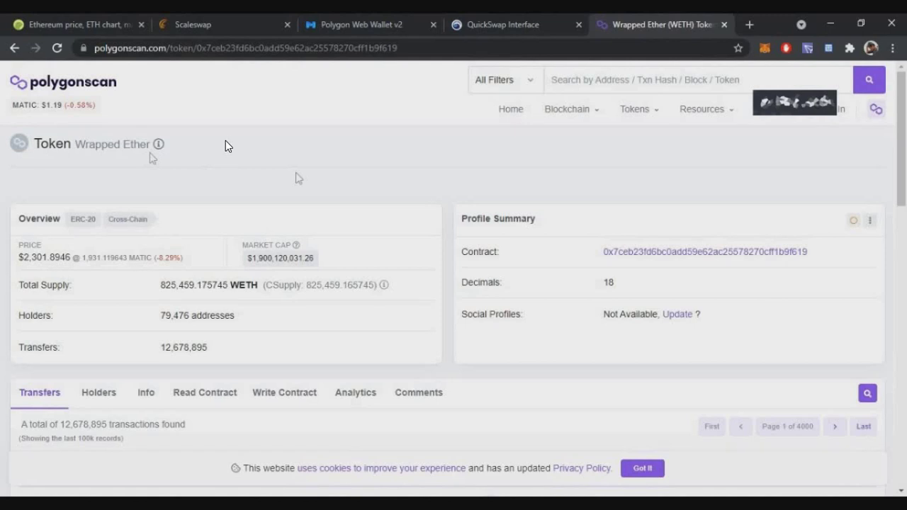
pyautogui.moveTo(75, 144); pyautogui.dragTo(152, 145)
pyautogui.click(719, 276)
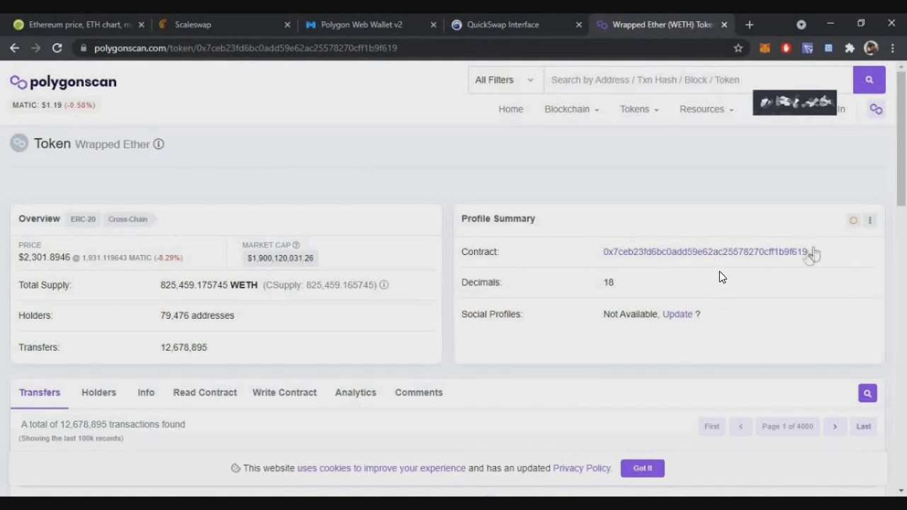
pyautogui.click(815, 252)
# - Look up the copied contract address in QuickSwap and choose ETH as the token to receive
pyautogui.click(518, 28)
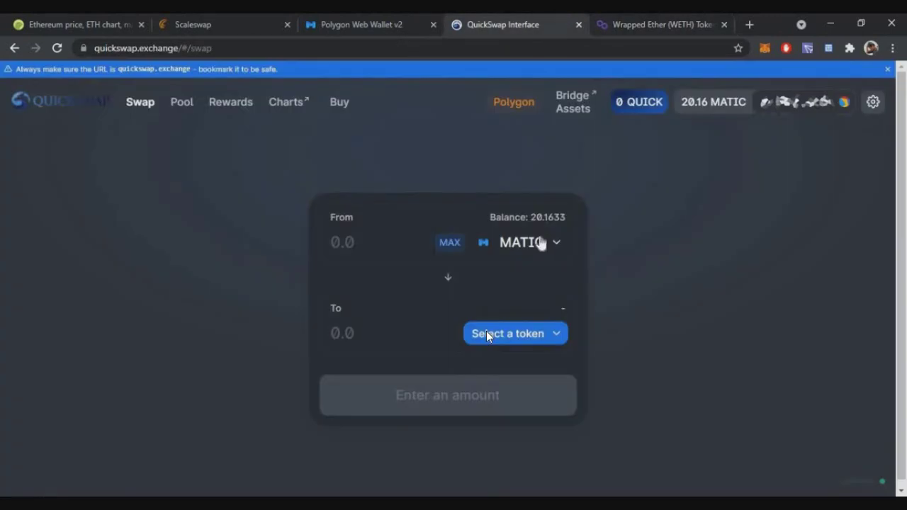
pyautogui.click(524, 331)
pyautogui.hotkey('ctrl', 'v')
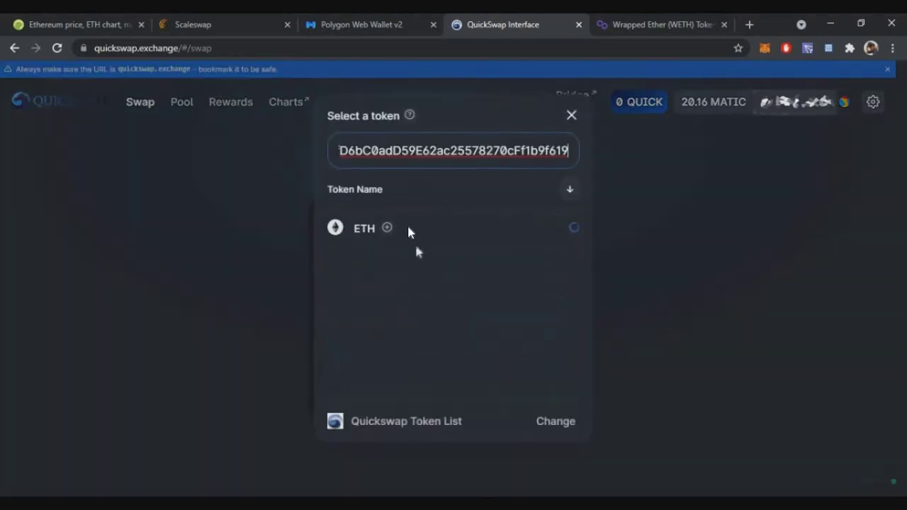
pyautogui.click(425, 237)
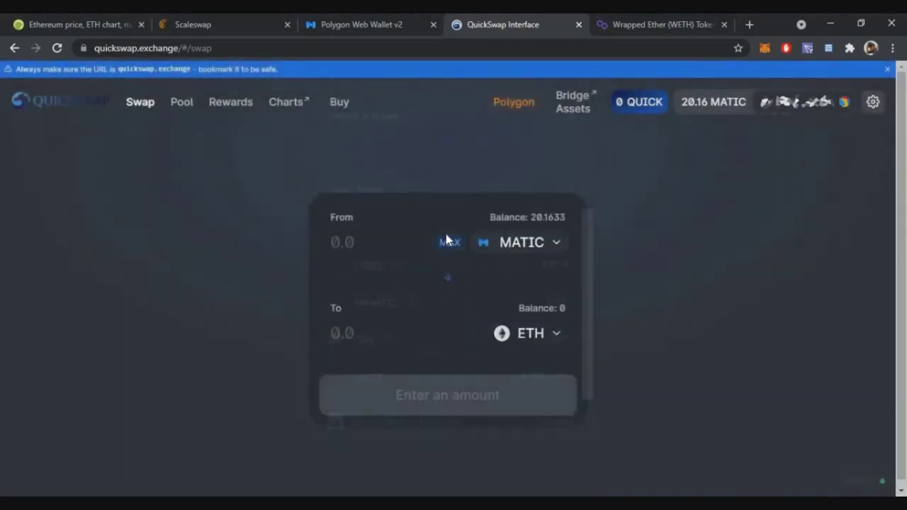
# - Choose USDC as the token to swap from and use its maximum balance as the amount
pyautogui.click(512, 243)
pyautogui.click(466, 264)
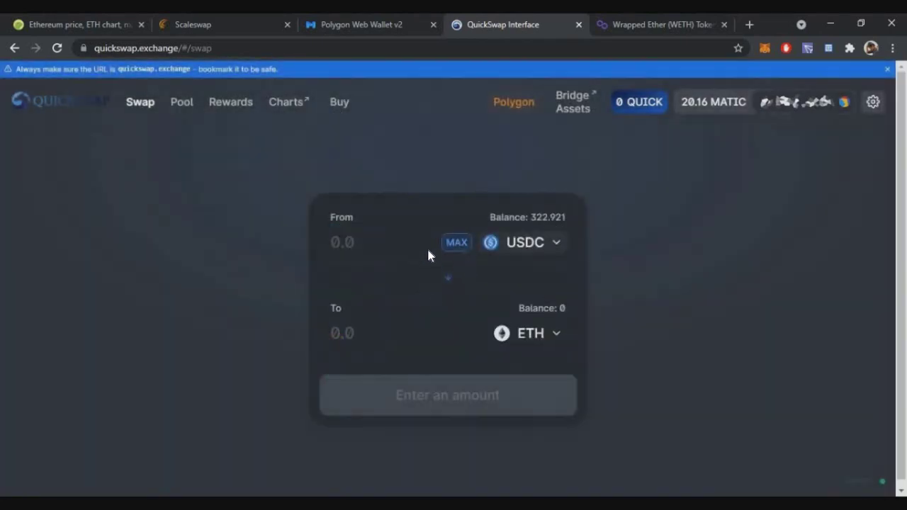
pyautogui.click(456, 242)
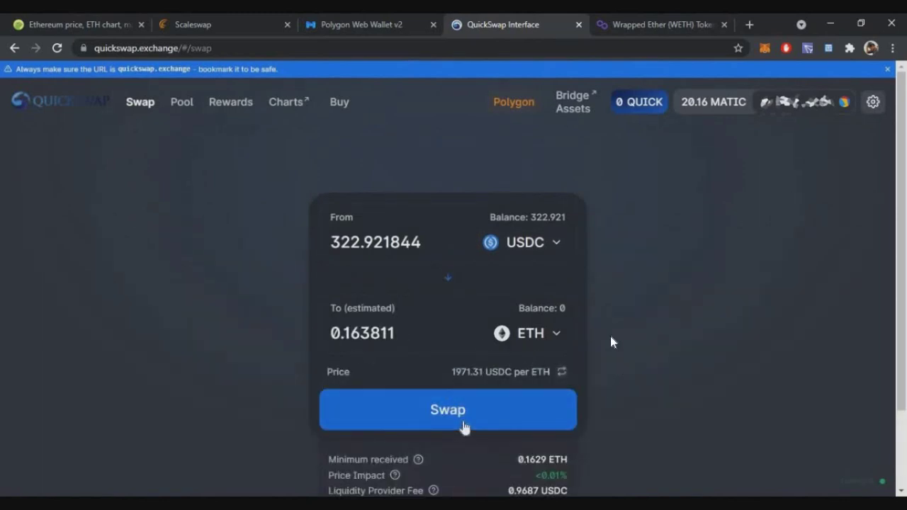
# - Submit the USDC to ETH swap and confirm it in MetaMask with a gas price of 2 GWEI
pyautogui.click(465, 425)
pyautogui.click(560, 383)
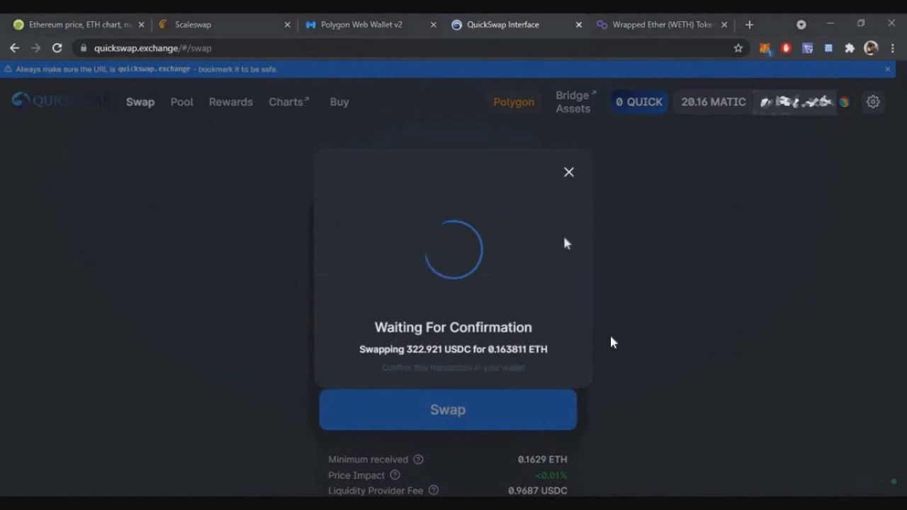
pyautogui.moveTo(723, 266); pyautogui.dragTo(682, 272)
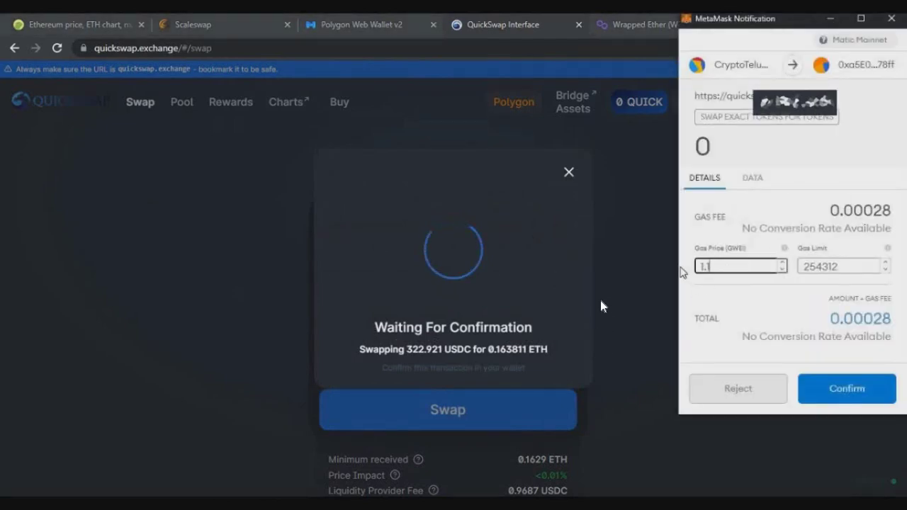
pyautogui.write('2')
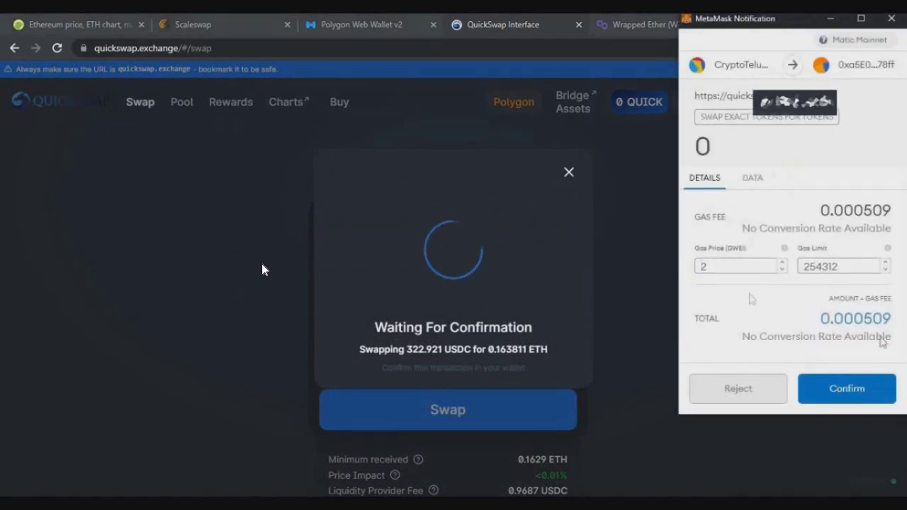
pyautogui.click(847, 389)
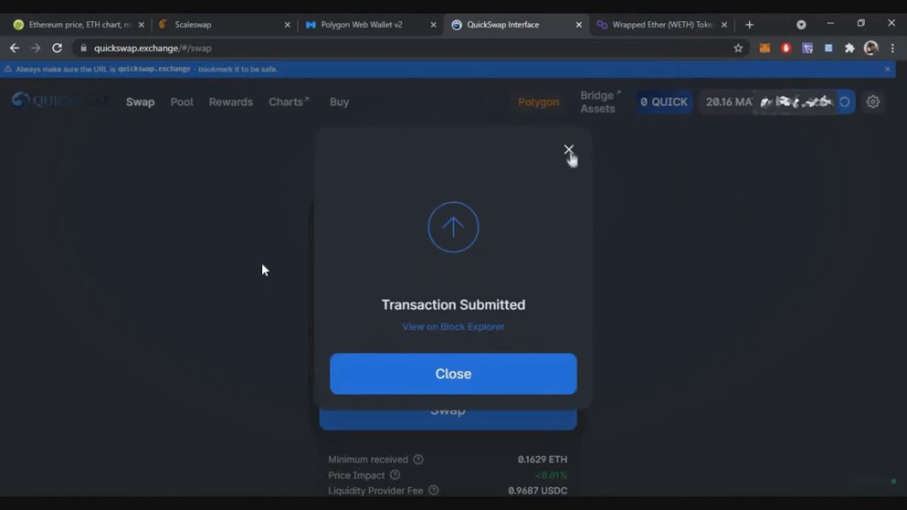
# - Dismiss the submitted-transaction notice and fill in the maximum USDC balance as the swap amount again
pyautogui.click(569, 151)
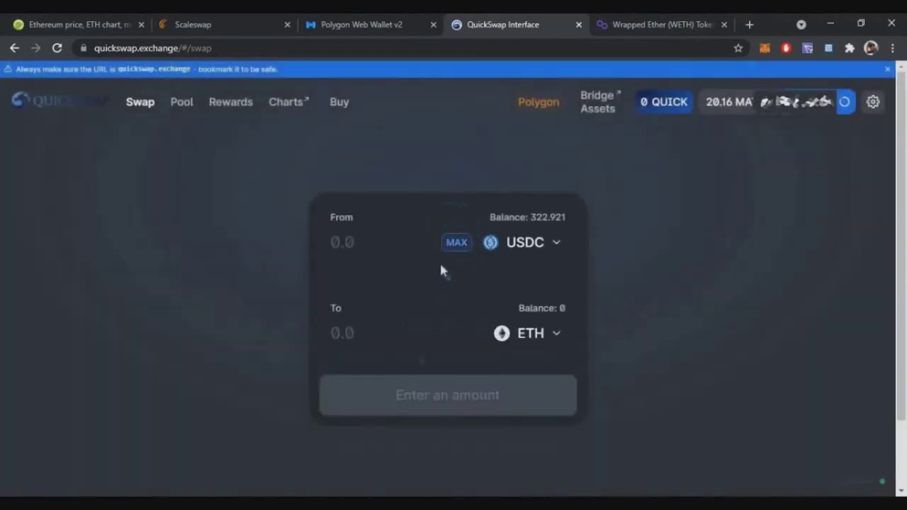
pyautogui.click(456, 241)
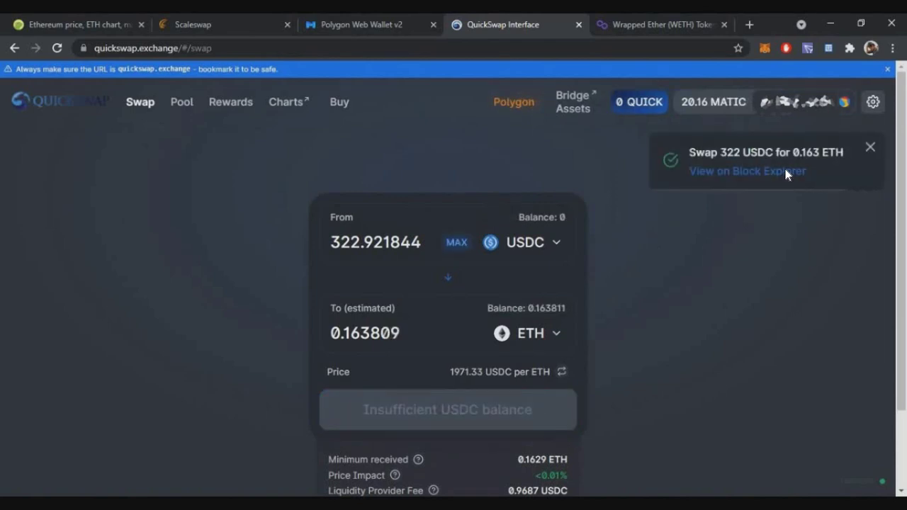
pyautogui.moveTo(784, 164); pyautogui.dragTo(800, 159)
pyautogui.click(804, 178)
# - Check the Polygon wallet balance on Scaleswap's wallet page and look over its transfer section
pyautogui.click(199, 29)
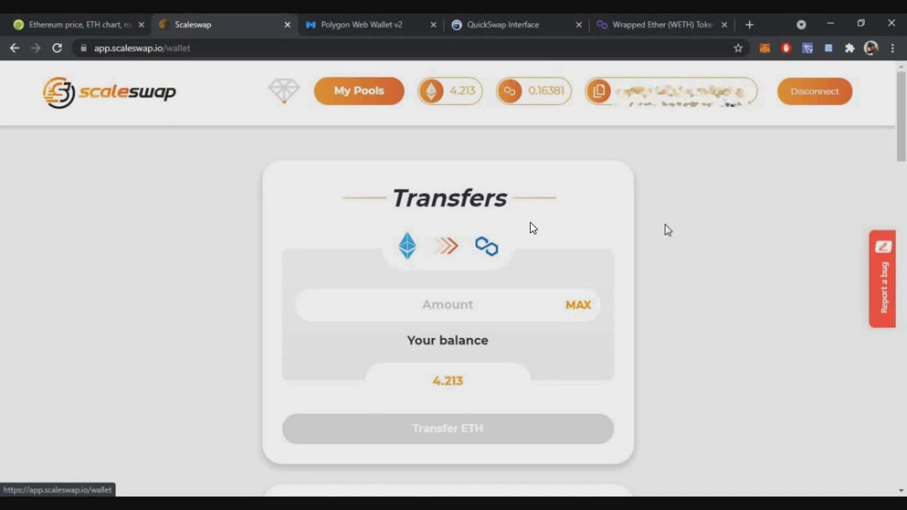
pyautogui.scroll(-10, 533, 227)
pyautogui.scroll(6, 561, 247)
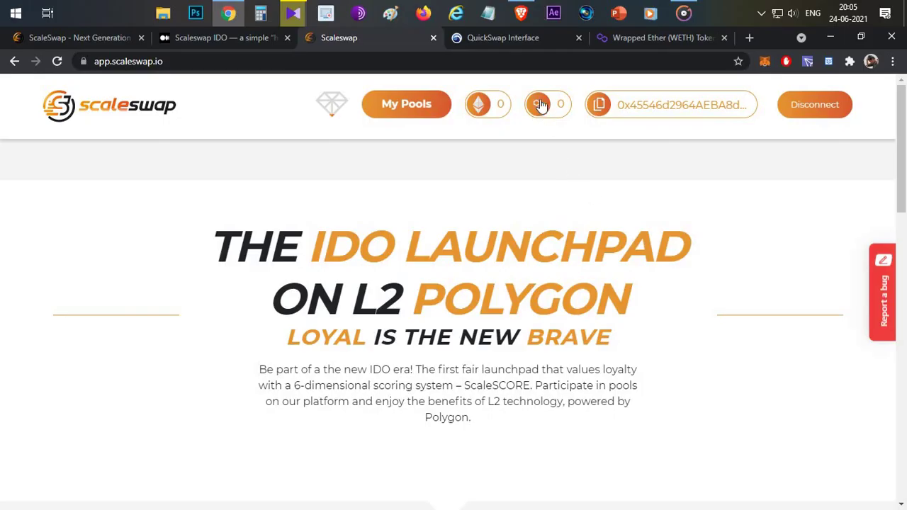
# - Examine the ScaleSwap IDO pool card on the Scaleswap launchpad page for its date, total raise and allocation limits
pyautogui.click(228, 38)
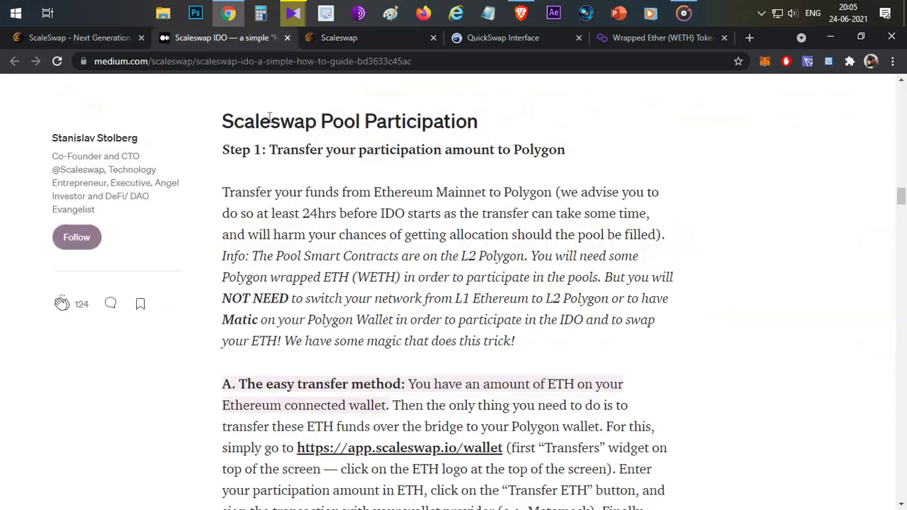
pyautogui.click(331, 40)
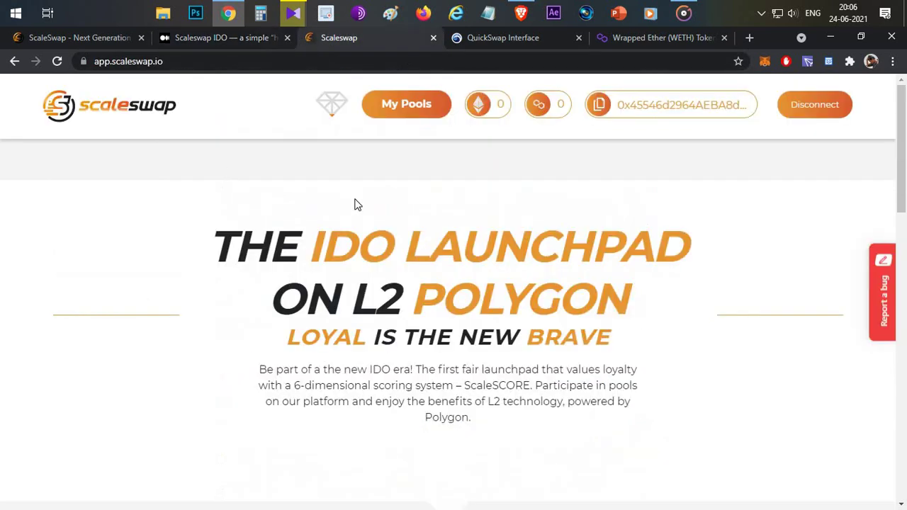
pyautogui.scroll(-5, 357, 205)
pyautogui.scroll(-1, 461, 316)
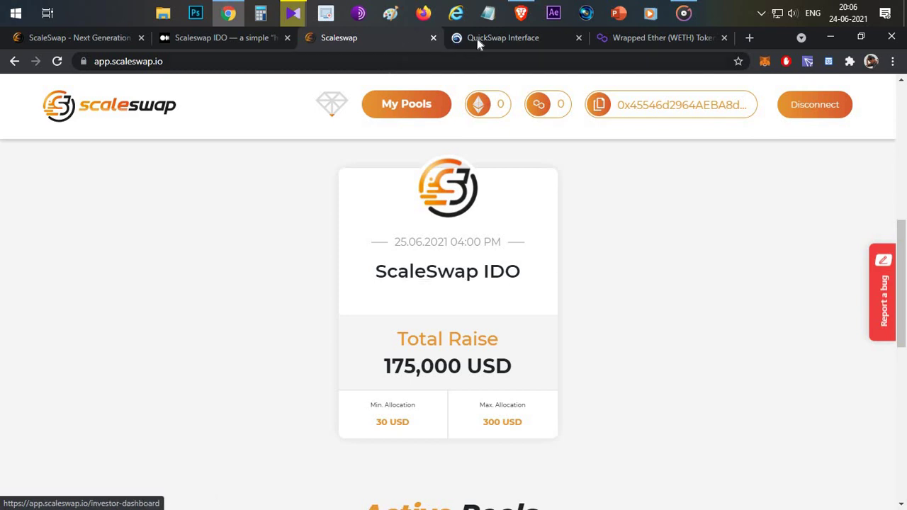
# - Read the Medium guide's pool participation section, from the whitelist messages to the Join Pool form
pyautogui.click(207, 39)
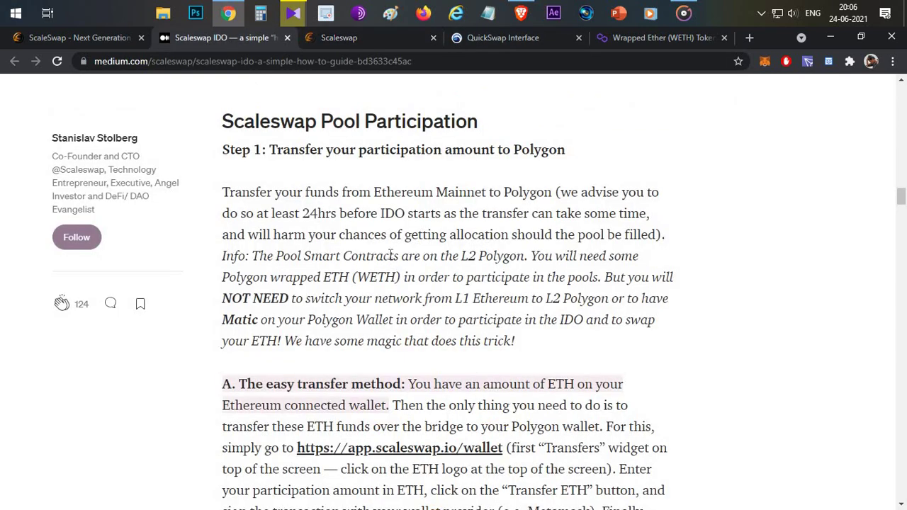
pyautogui.scroll(-20, 377, 243)
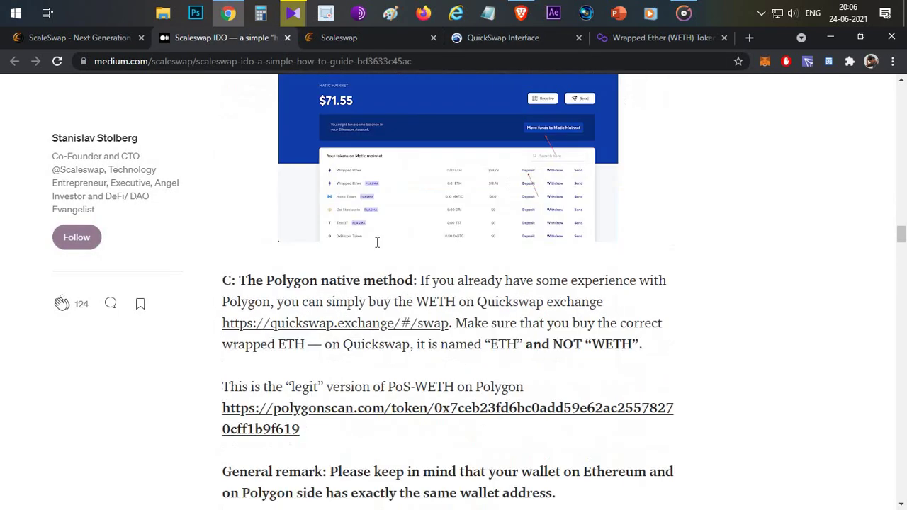
pyautogui.scroll(-5, 377, 243)
pyautogui.scroll(3, 376, 247)
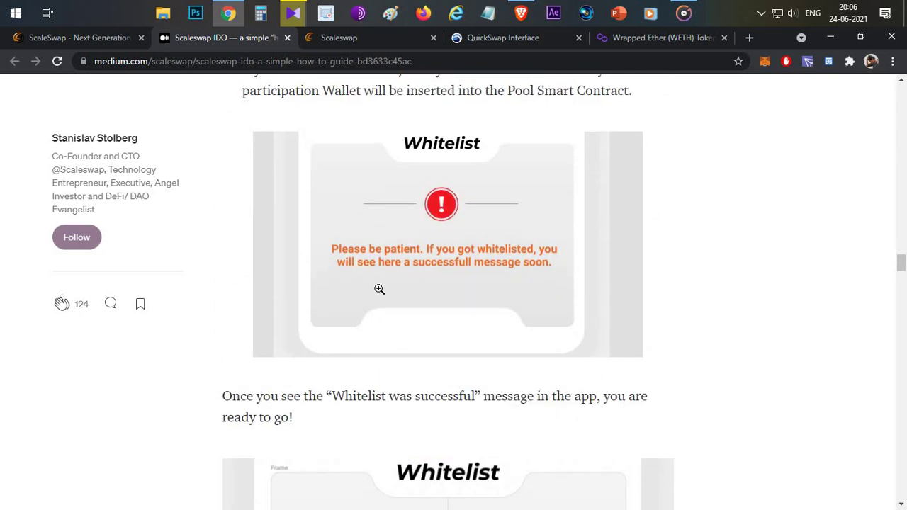
pyautogui.scroll(-3, 376, 397)
pyautogui.scroll(1, 425, 300)
pyautogui.scroll(-3, 472, 303)
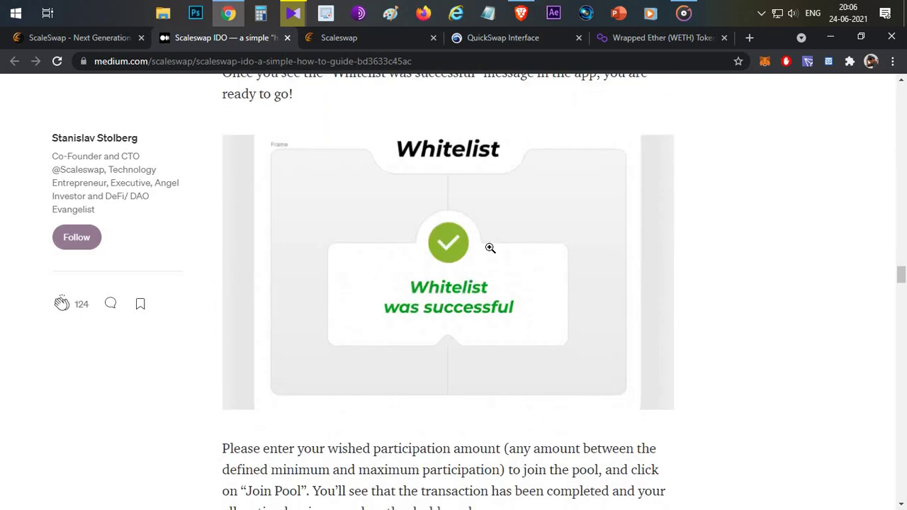
pyautogui.scroll(-6, 489, 247)
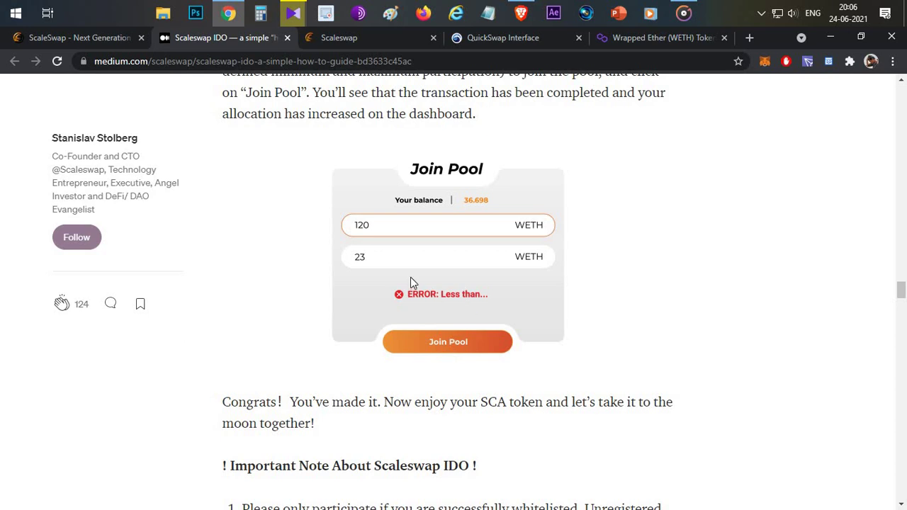
# - Read the guide's FAQ and highlight "ETH for Gas fees" in the question about needing Matic for gas
pyautogui.scroll(-7, 410, 276)
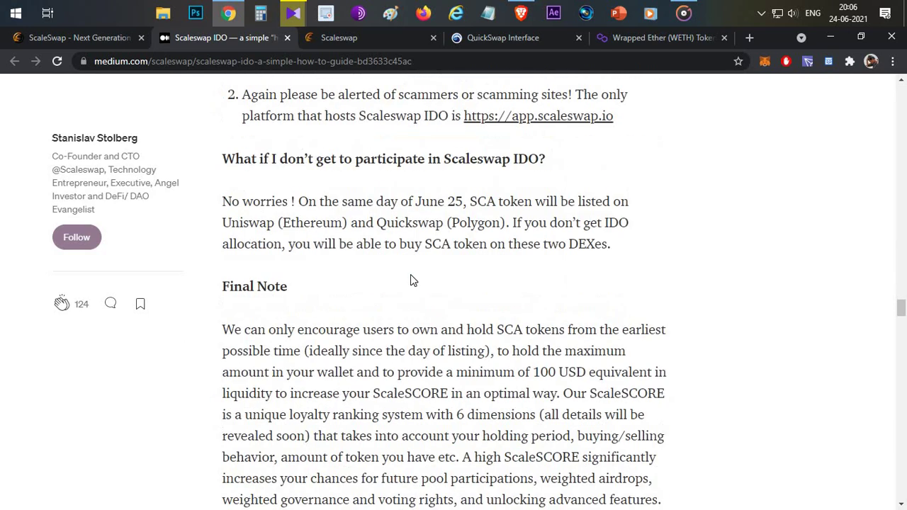
pyautogui.scroll(-5, 410, 274)
pyautogui.scroll(-3, 411, 274)
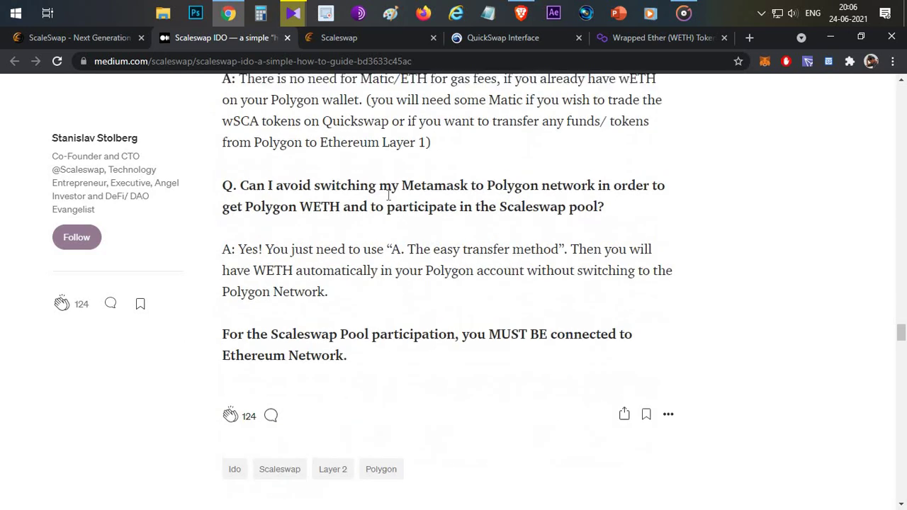
pyautogui.moveTo(346, 161); pyautogui.dragTo(445, 163)
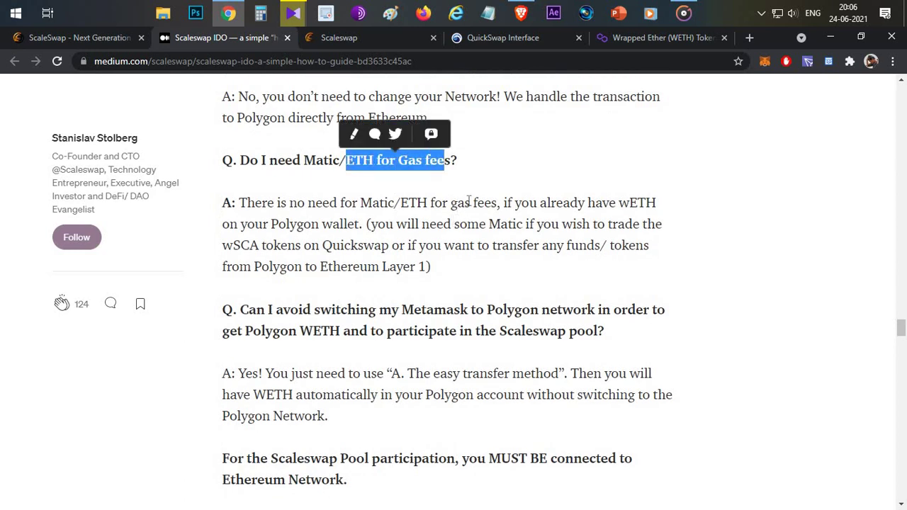
# - Open the MetaMask wallet from the Scaleswap launchpad page and close it again
pyautogui.click(309, 37)
pyautogui.click(764, 61)
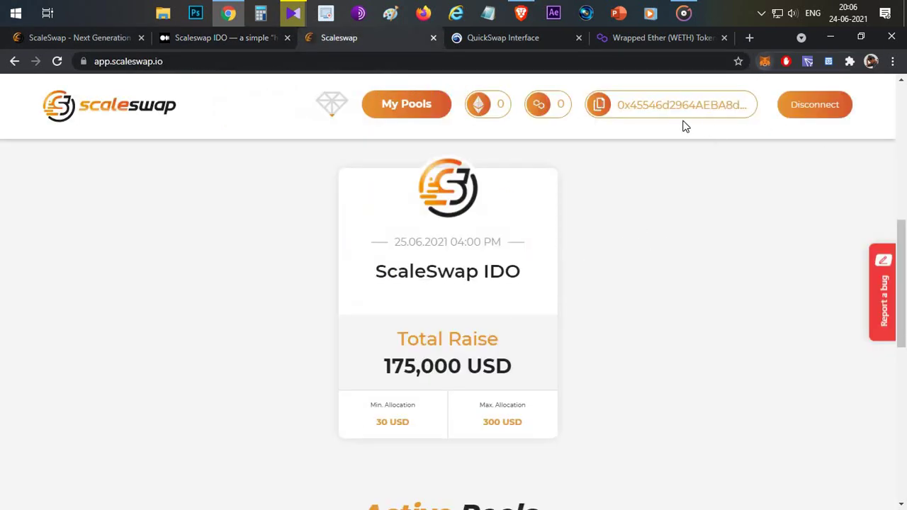
pyautogui.click(504, 176)
# - Reread the Medium guide's final note and its FAQ answers on MetaMask setup and gas fees
pyautogui.hotkey('ctrl', 'shift', 'Tab')
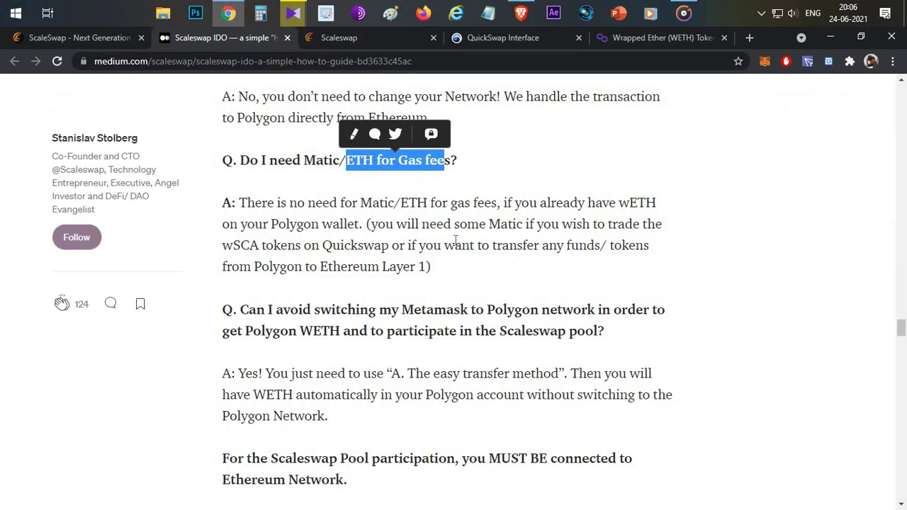
pyautogui.scroll(5, 448, 223)
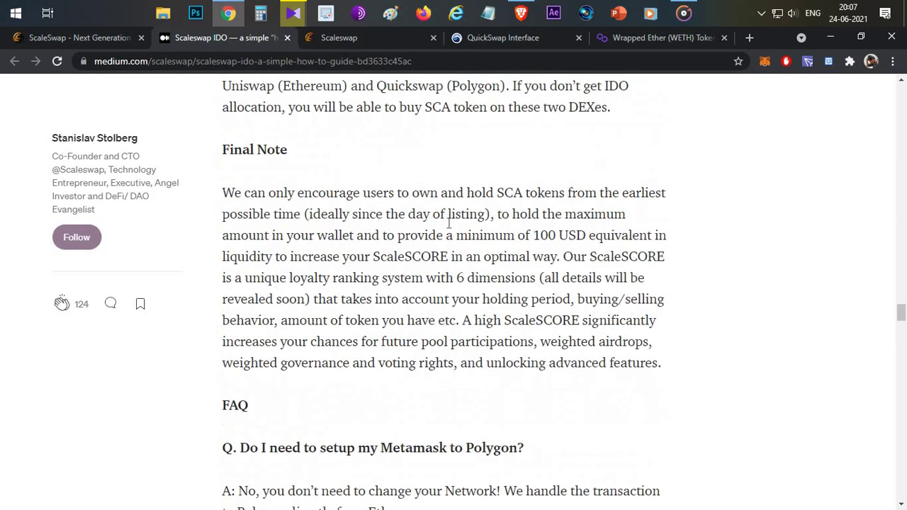
pyautogui.scroll(-4, 448, 224)
pyautogui.scroll(-2, 448, 223)
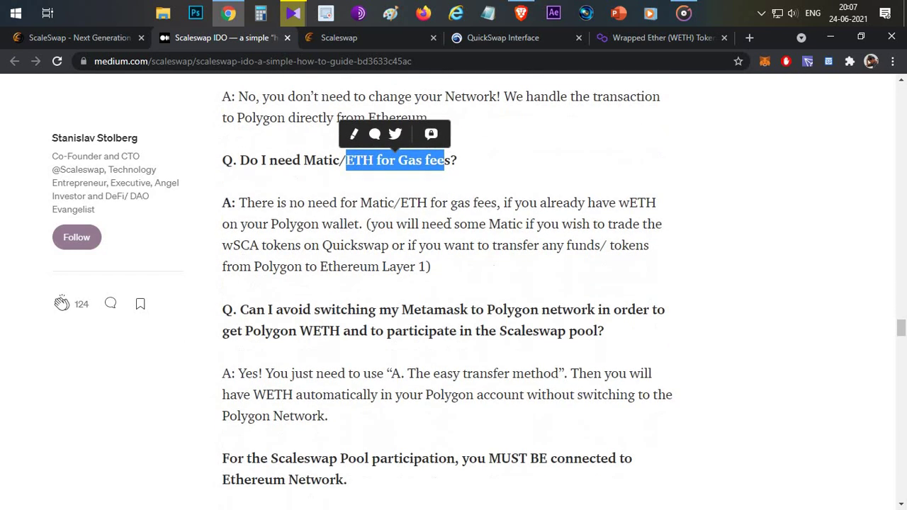
pyautogui.scroll(2, 447, 224)
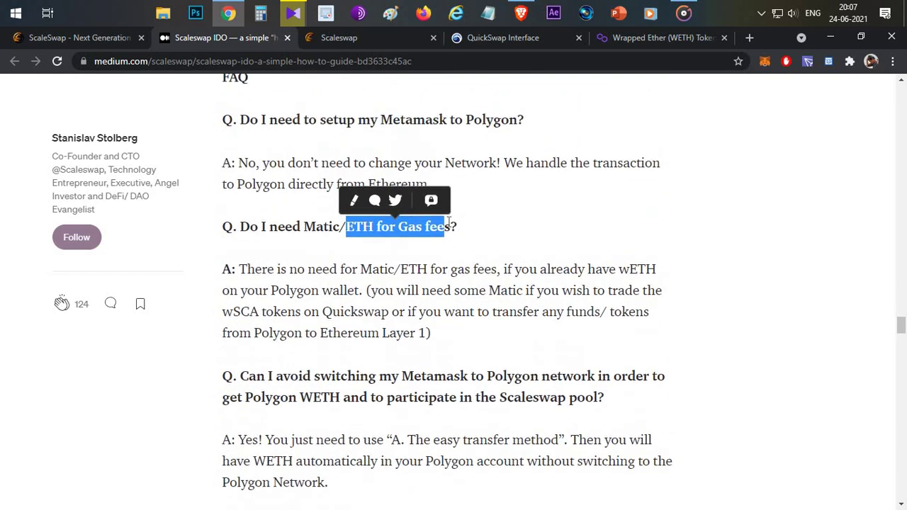
# - Switch to the Brave browser to show the CryptoHindi YouTube channel's videos
pyautogui.click(521, 12)
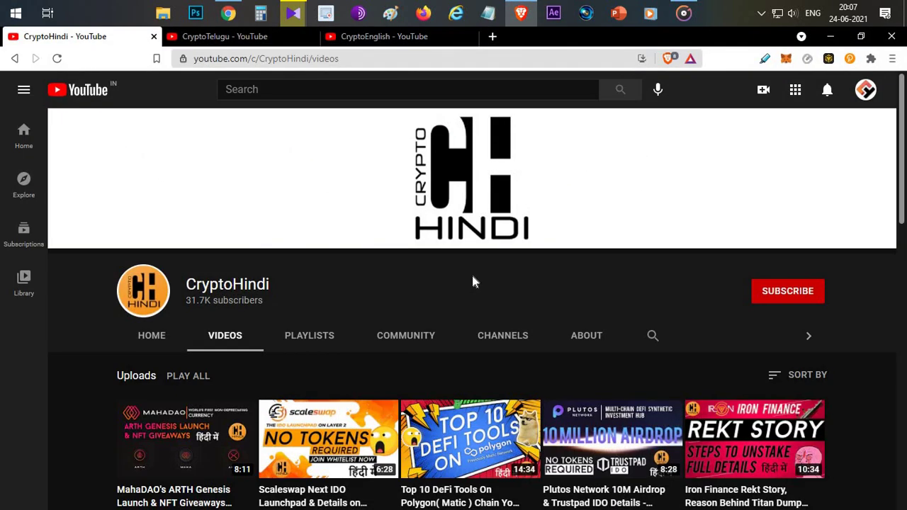